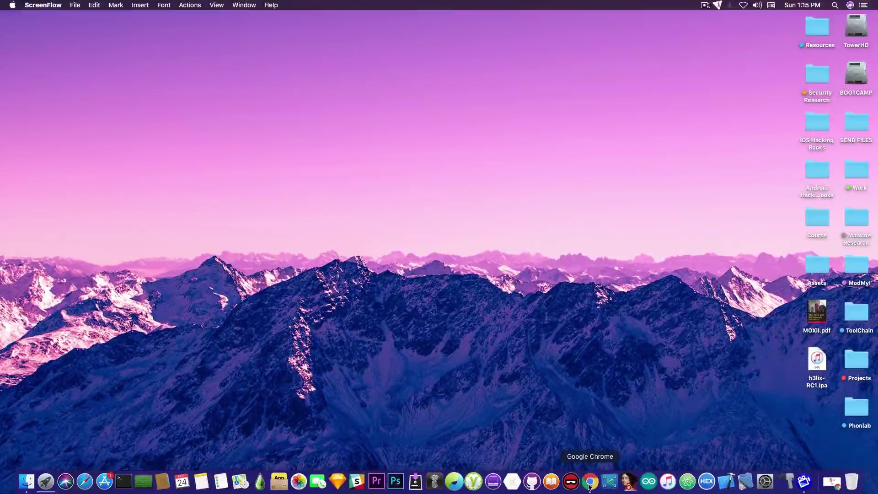
# Download h3lix-RC1.ipa from h3lix.tihmstar.net in Chrome, then minimize the browser.
pyautogui.click(590, 481)
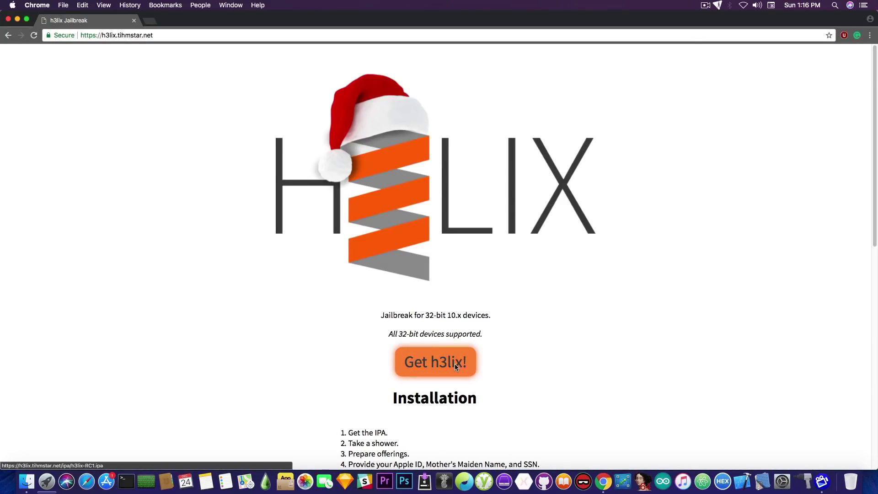
pyautogui.click(428, 364)
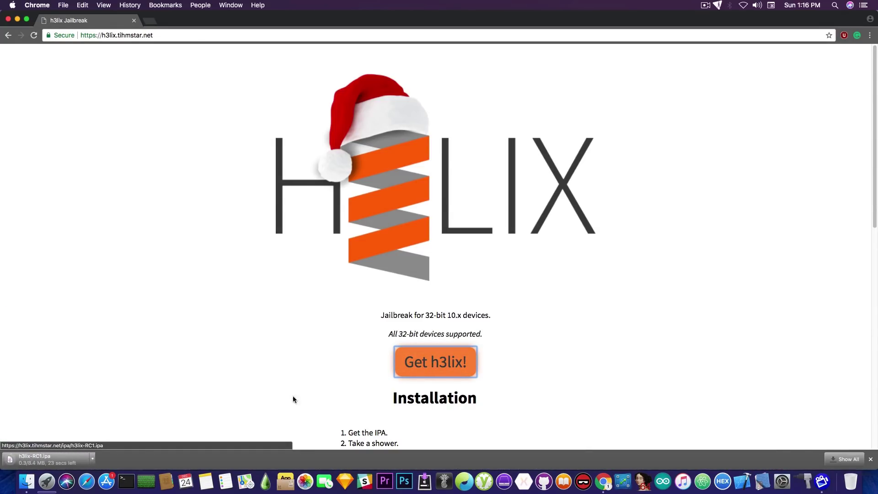
pyautogui.click(92, 458)
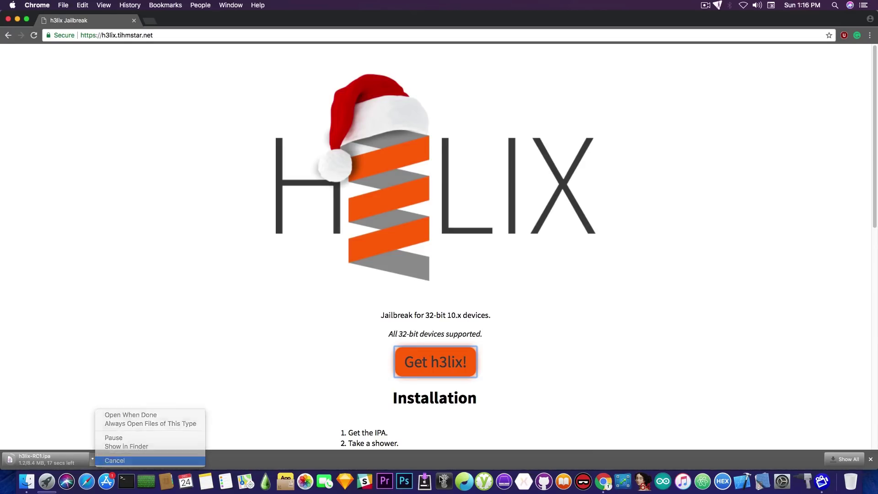
pyautogui.click(114, 460)
pyautogui.click(18, 20)
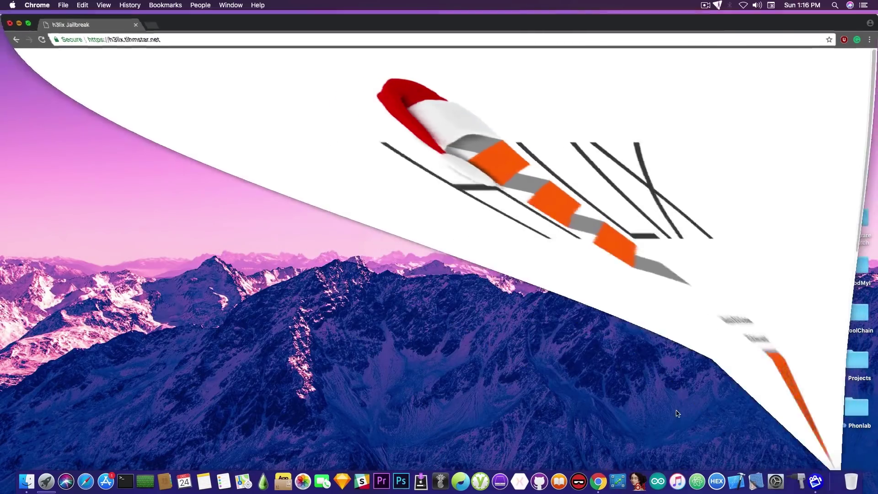
# Drop h3lix-RC1.ipa onto the centred Cydia Impactor window and dismiss the resulting plist error.
pyautogui.click(782, 473)
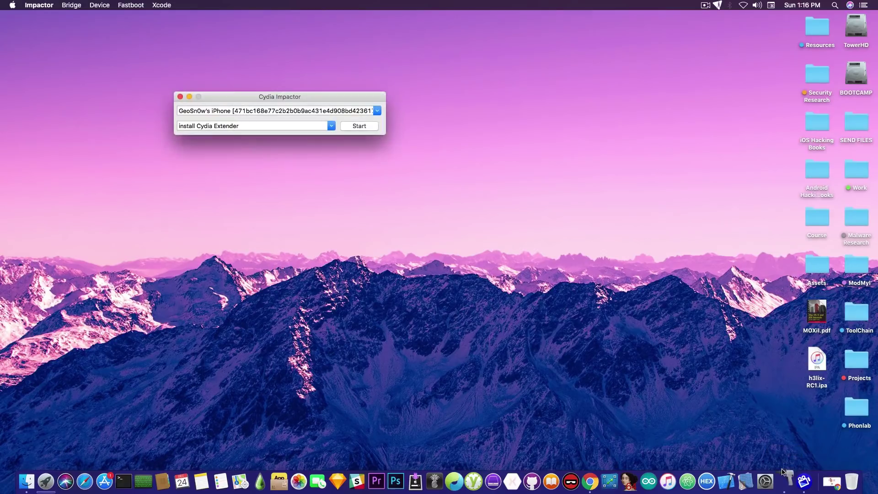
pyautogui.moveTo(257, 98); pyautogui.dragTo(404, 140)
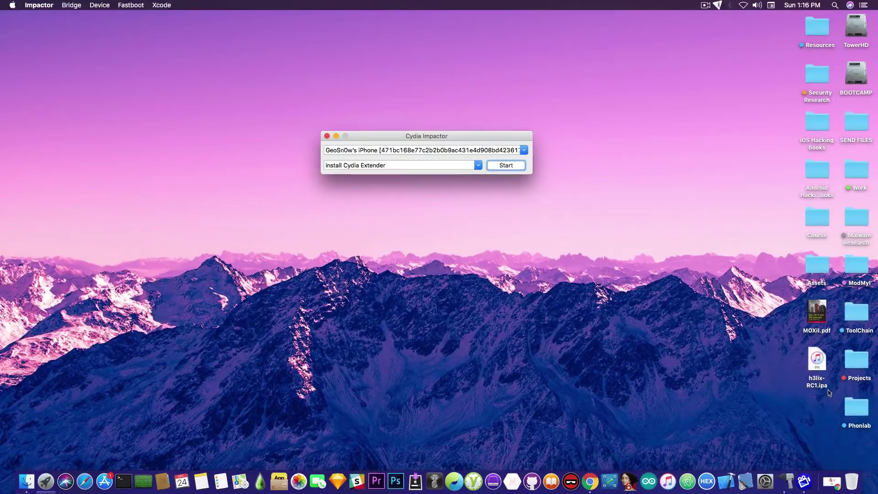
pyautogui.moveTo(817, 363)
pyautogui.mouseDown()
pyautogui.moveTo(676, 182)
pyautogui.moveTo(380, 149)
pyautogui.mouseUp()
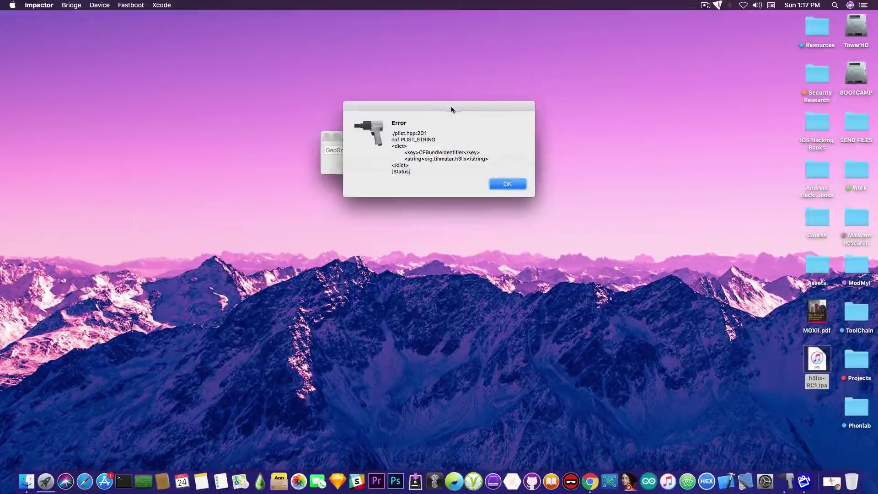
pyautogui.moveTo(451, 105); pyautogui.dragTo(439, 37)
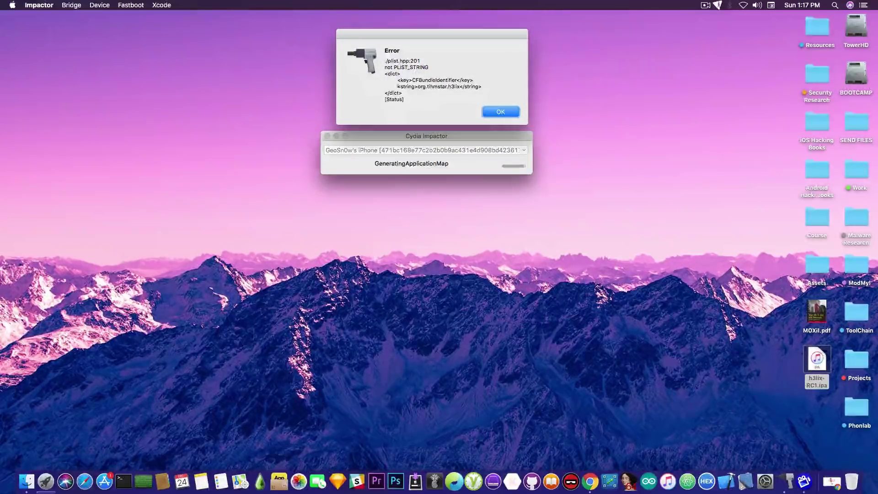
pyautogui.click(492, 113)
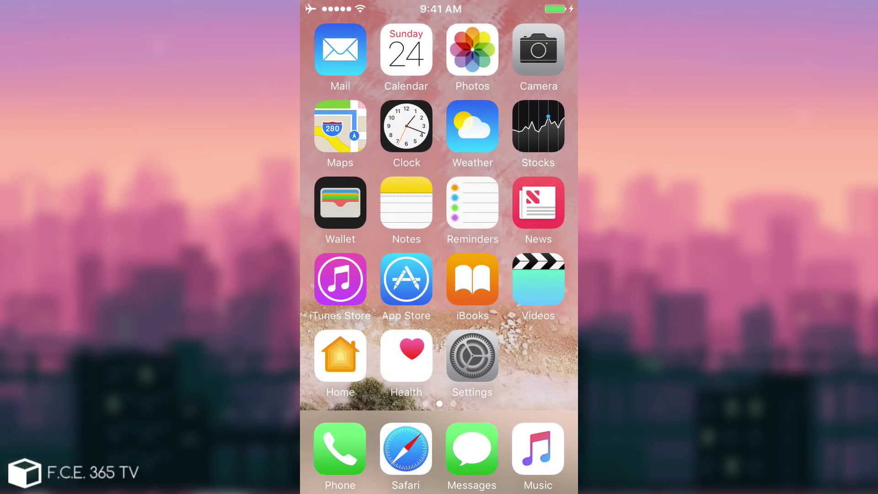
pyautogui.moveTo(503, 274); pyautogui.dragTo(365, 274)
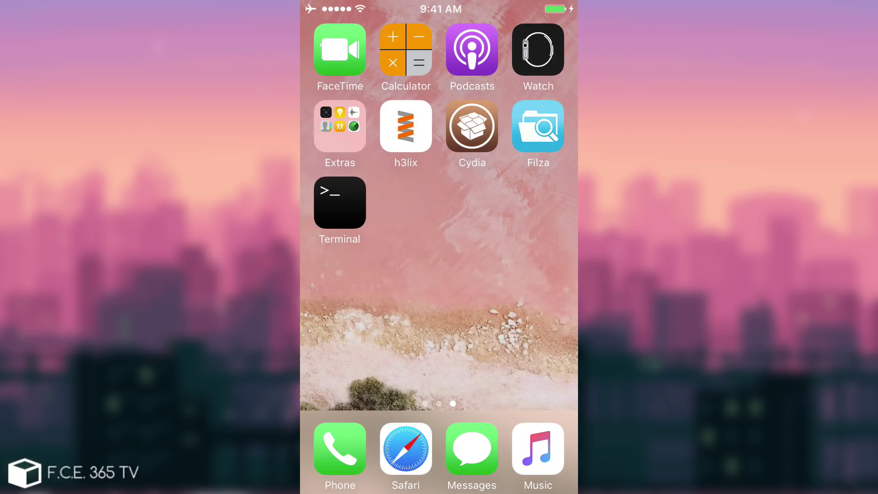
pyautogui.moveTo(348, 274); pyautogui.dragTo(530, 275)
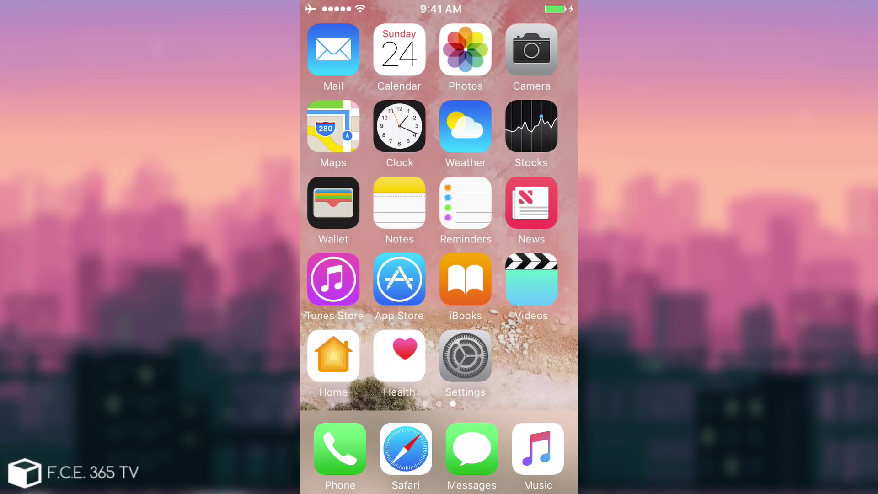
# Go to Settings > General > Device Management and open h3lix's developer profile showing Verified.
pyautogui.click(472, 356)
pyautogui.scroll(-5, 438, 274)
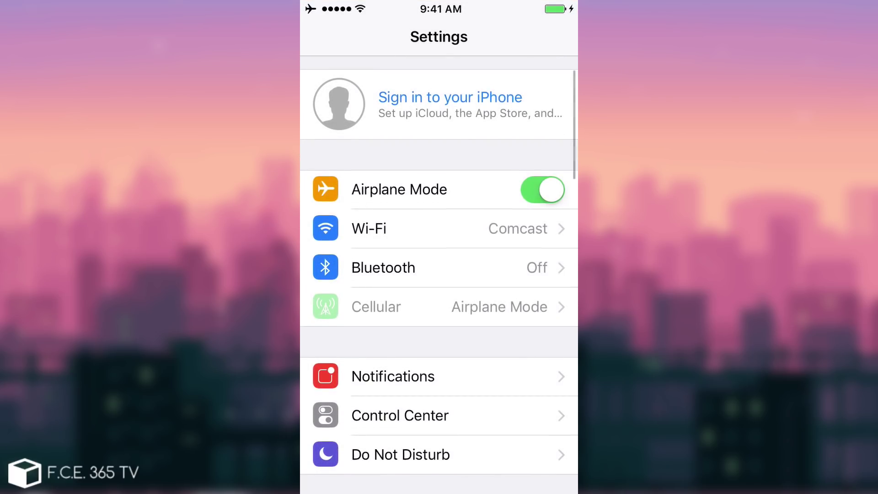
pyautogui.click(412, 341)
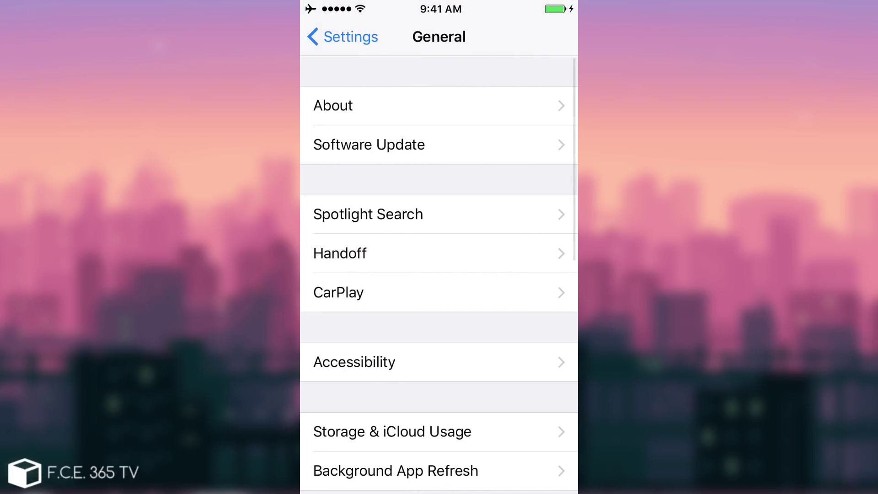
pyautogui.scroll(-5, 439, 274)
pyautogui.scroll(-7, 439, 274)
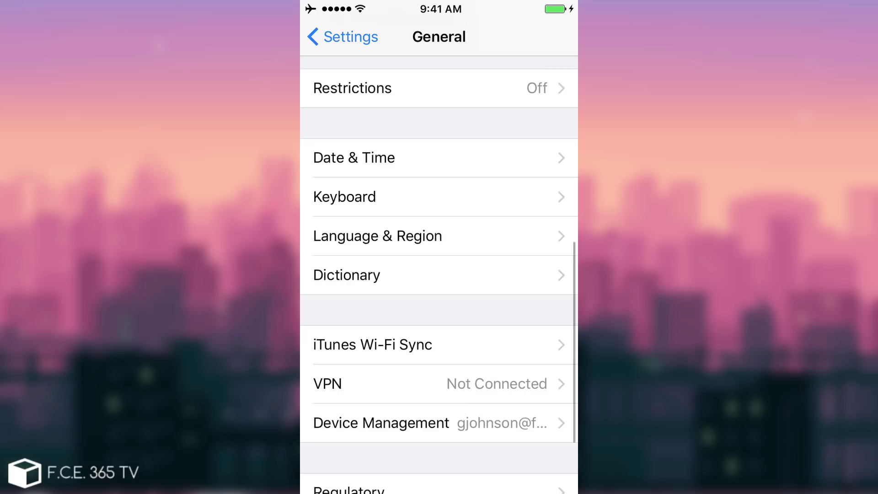
pyautogui.click(381, 302)
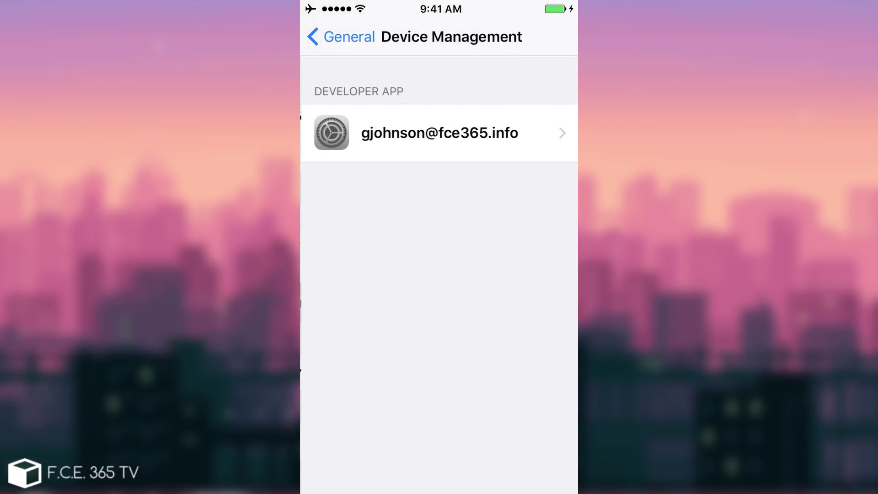
pyautogui.click(412, 130)
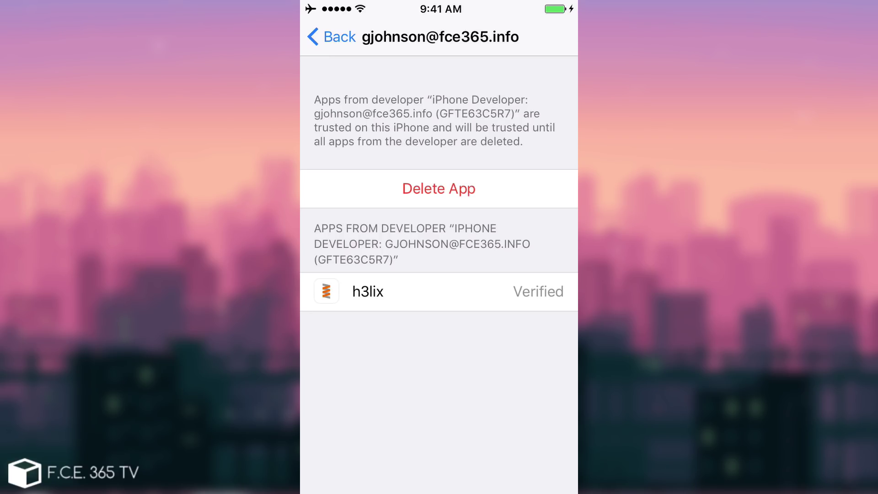
# Return home, run the h3lix jailbreak app, and launch Cydia.
pyautogui.press('super')
pyautogui.press('super')
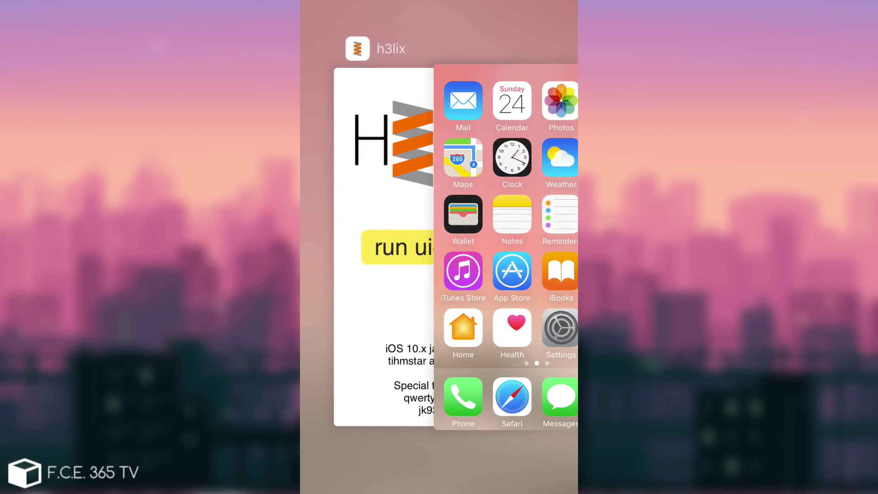
pyautogui.moveTo(526, 274); pyautogui.dragTo(343, 274)
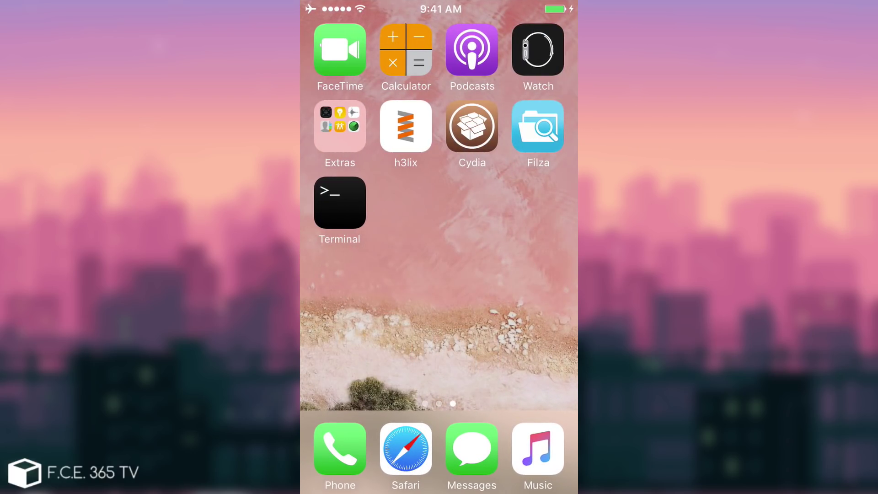
pyautogui.click(405, 126)
pyautogui.click(471, 126)
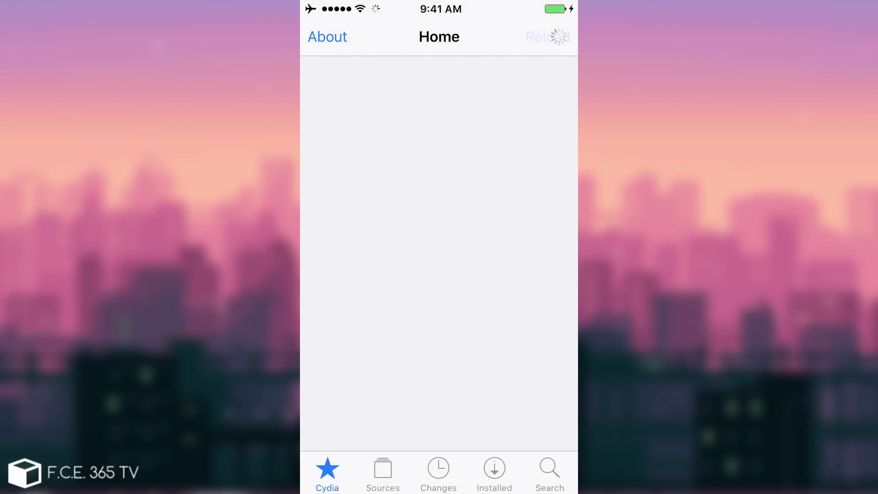
# Scroll Cydia's home page, review the Changes list, then switch to Search.
pyautogui.scroll(-5, 439, 243)
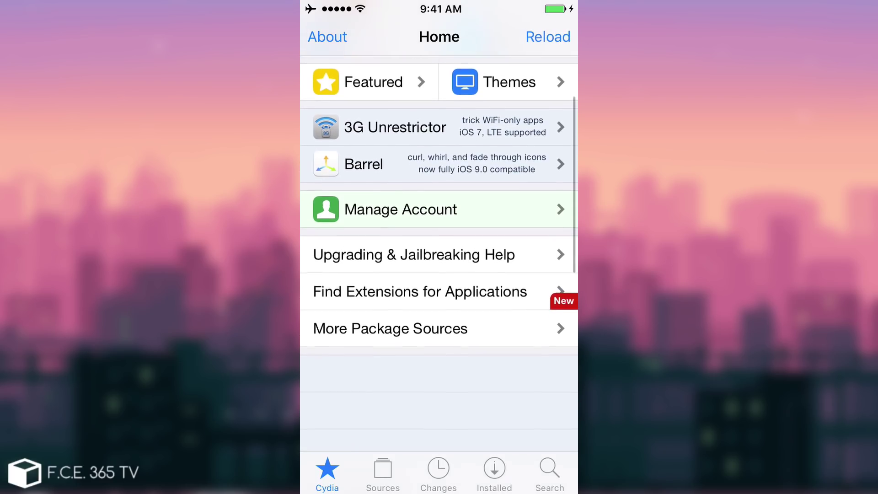
pyautogui.scroll(-5, 439, 242)
pyautogui.scroll(-5, 439, 247)
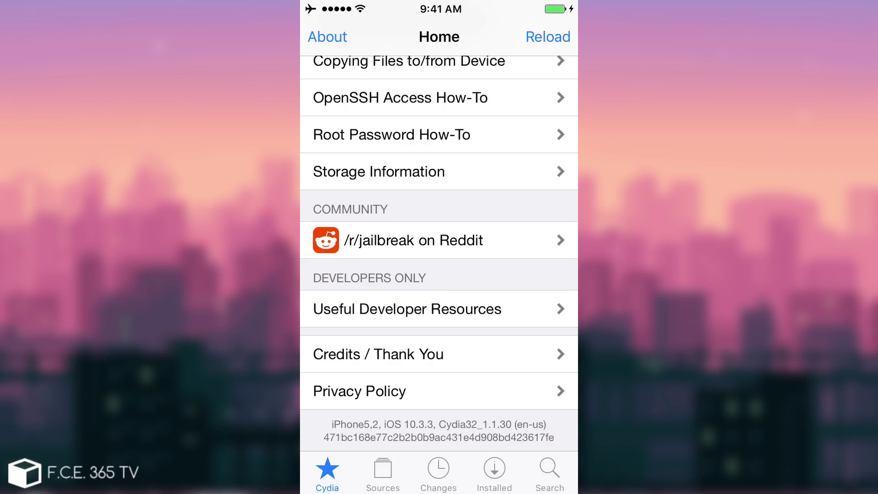
pyautogui.scroll(15, 439, 247)
pyautogui.click(437, 471)
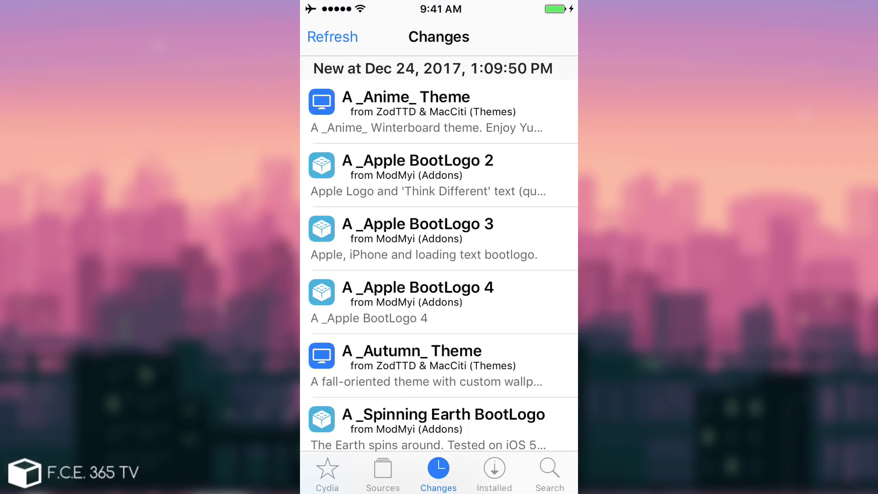
pyautogui.scroll(-2, 439, 256)
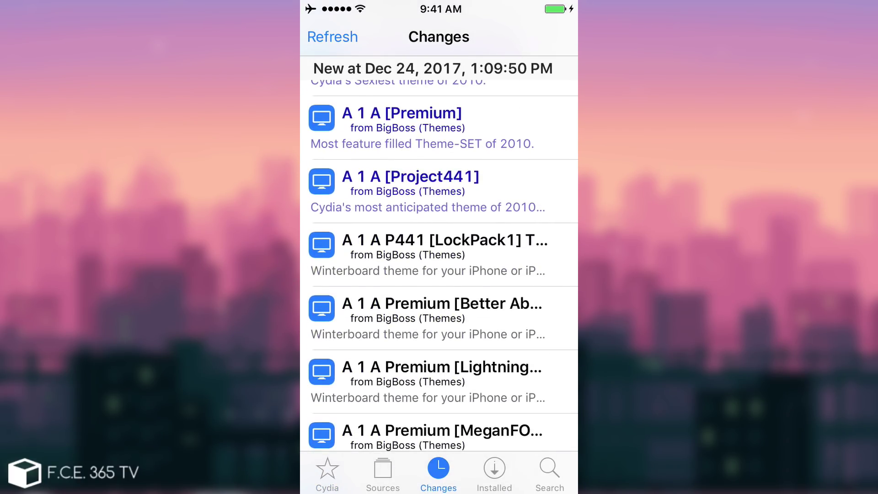
pyautogui.click(550, 471)
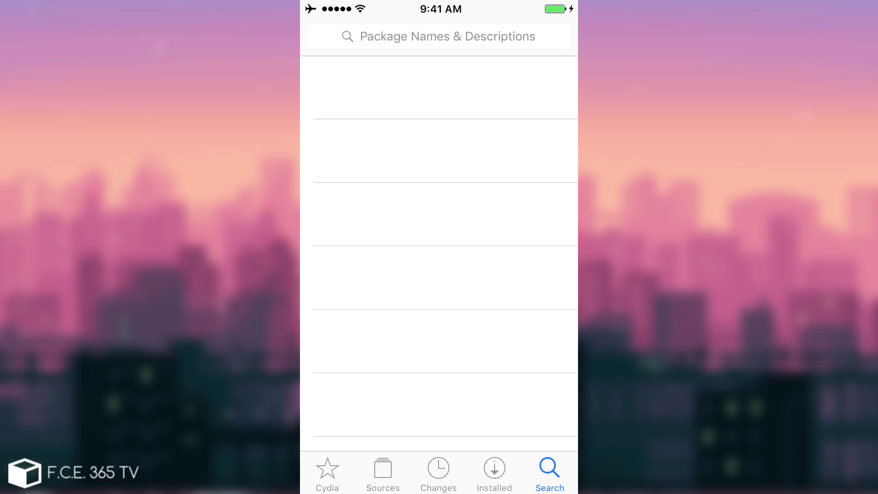
# Search 'Myria', install and confirm Myriam Security Challenges, then return to the home screen.
pyautogui.write('M')
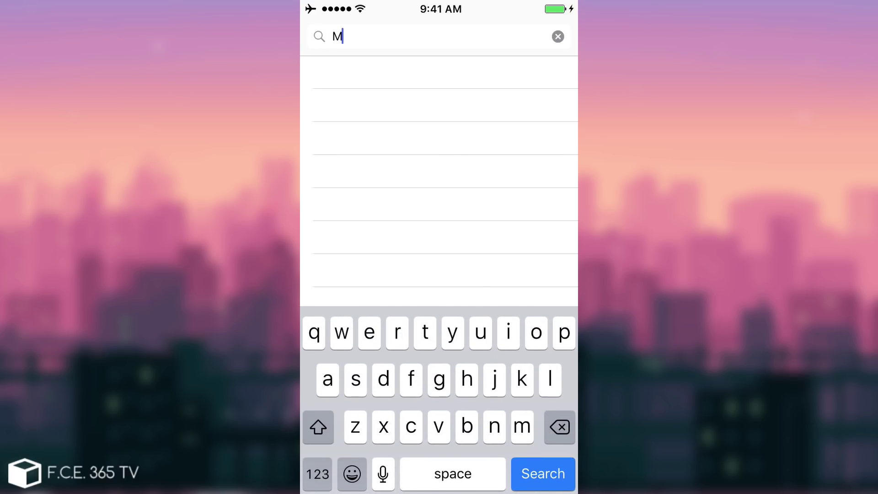
pyautogui.write('yria')
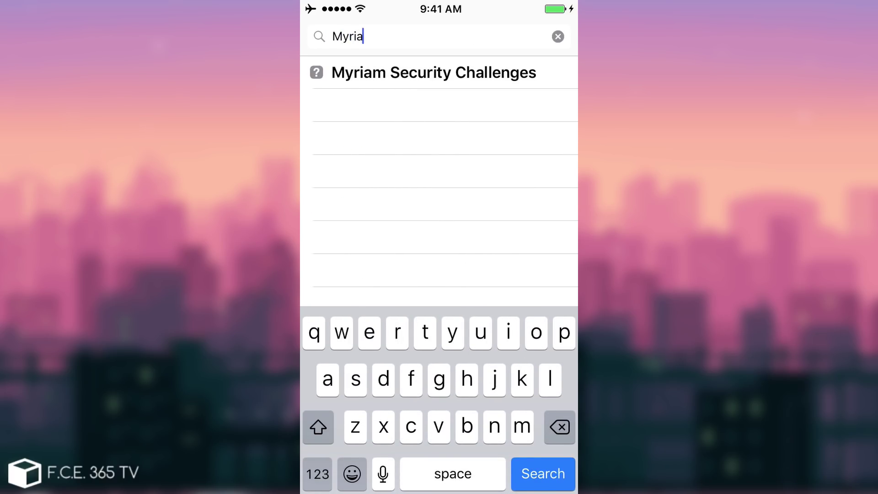
pyautogui.click(434, 72)
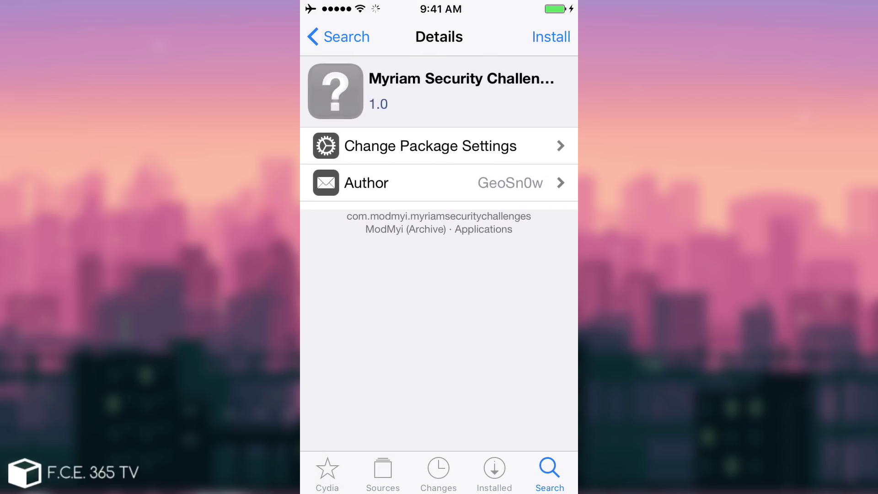
pyautogui.scroll(-5, 438, 275)
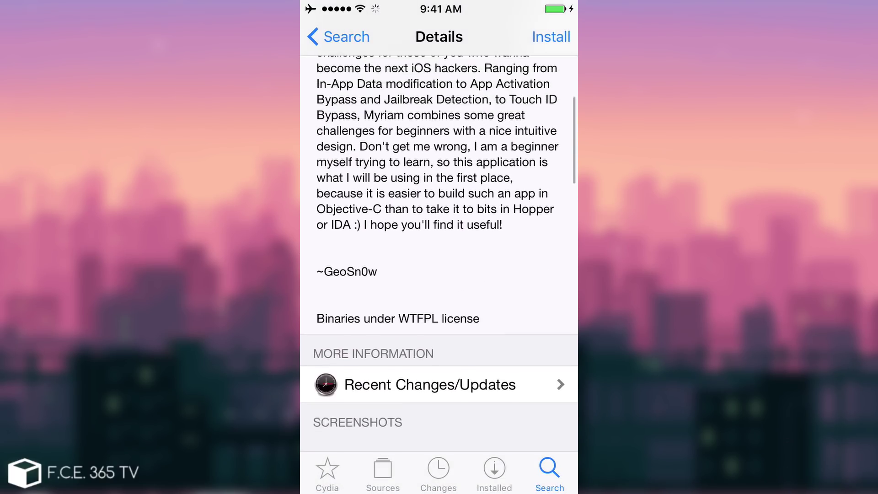
pyautogui.scroll(5, 439, 274)
pyautogui.click(551, 37)
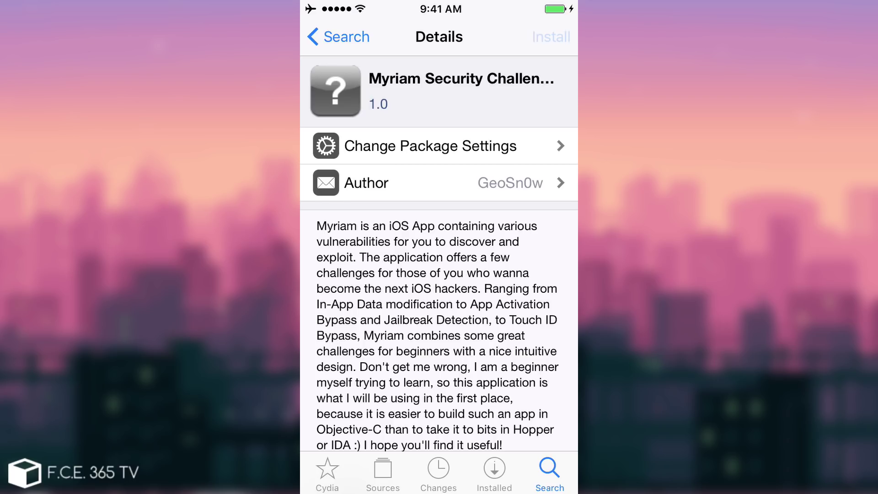
pyautogui.click(544, 37)
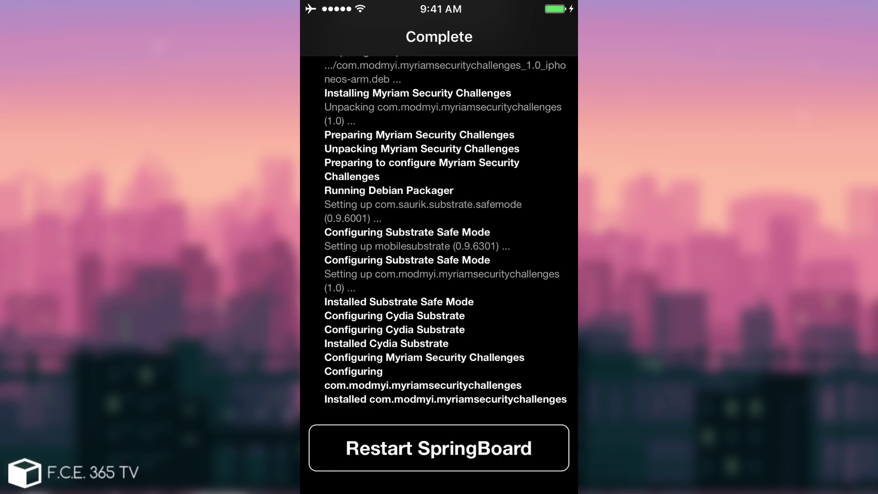
pyautogui.press('super')
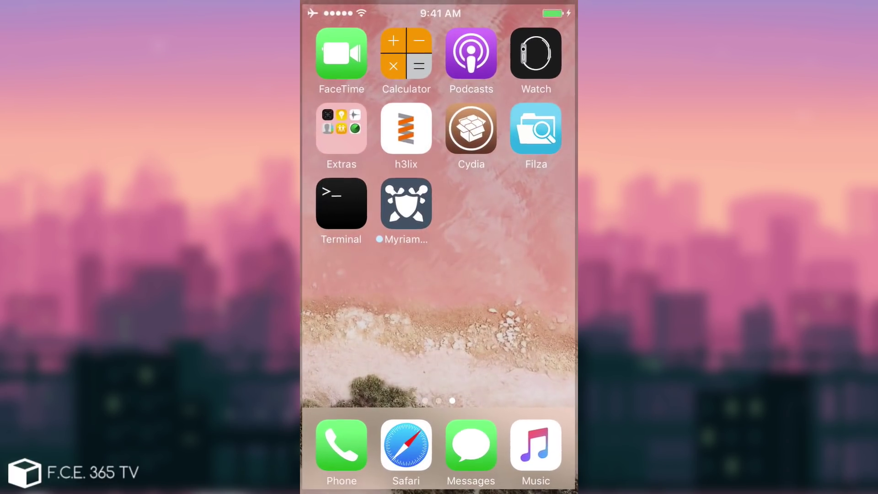
pyautogui.click(405, 202)
pyautogui.click(406, 203)
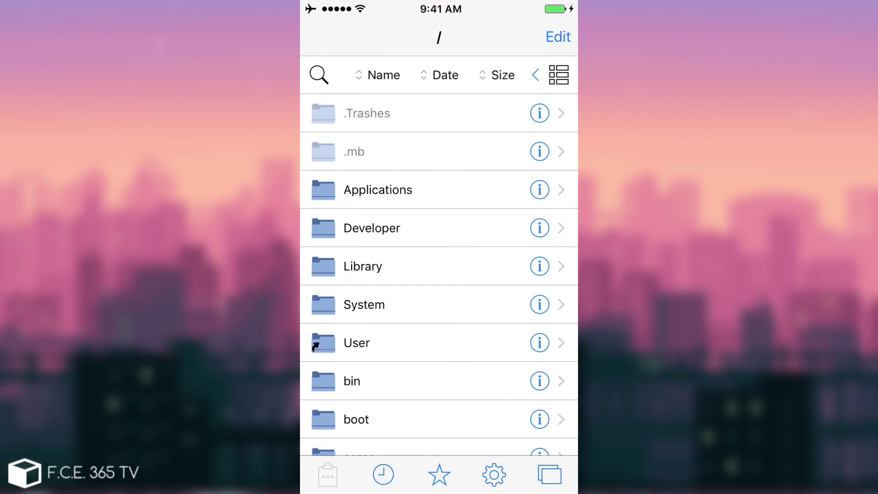
pyautogui.scroll(-5, 439, 274)
pyautogui.click(365, 241)
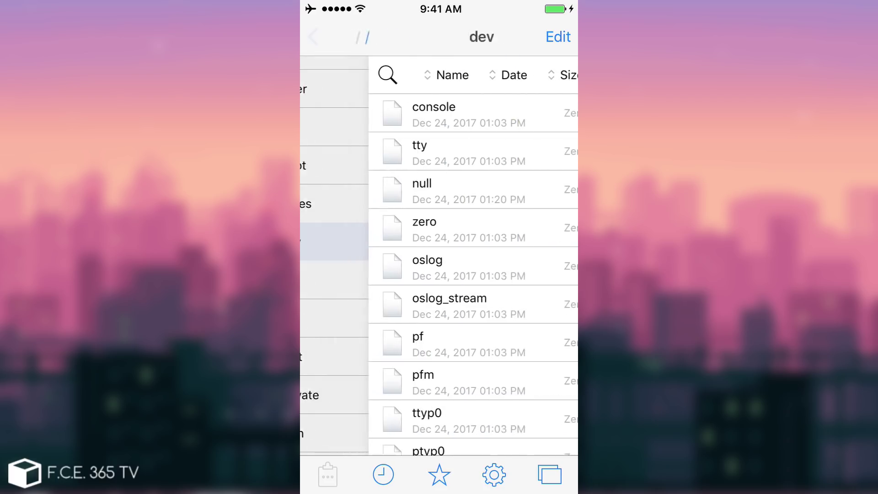
pyautogui.scroll(-10, 439, 274)
pyautogui.click(365, 242)
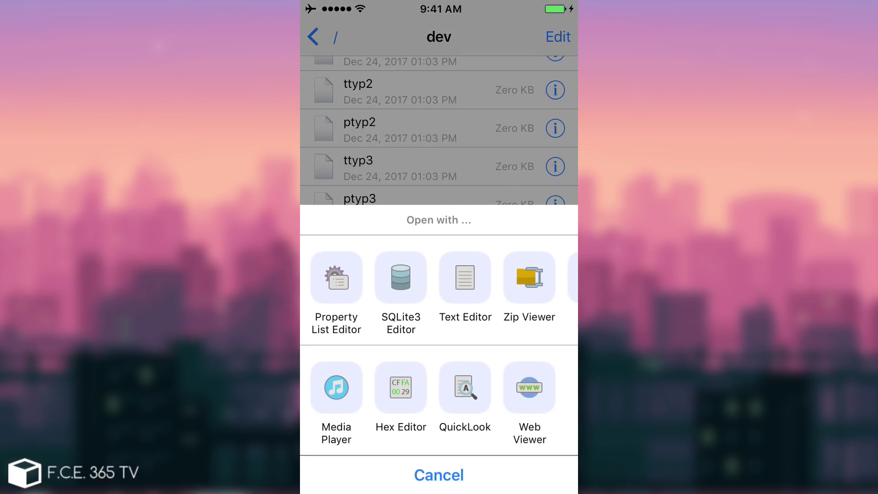
pyautogui.click(464, 277)
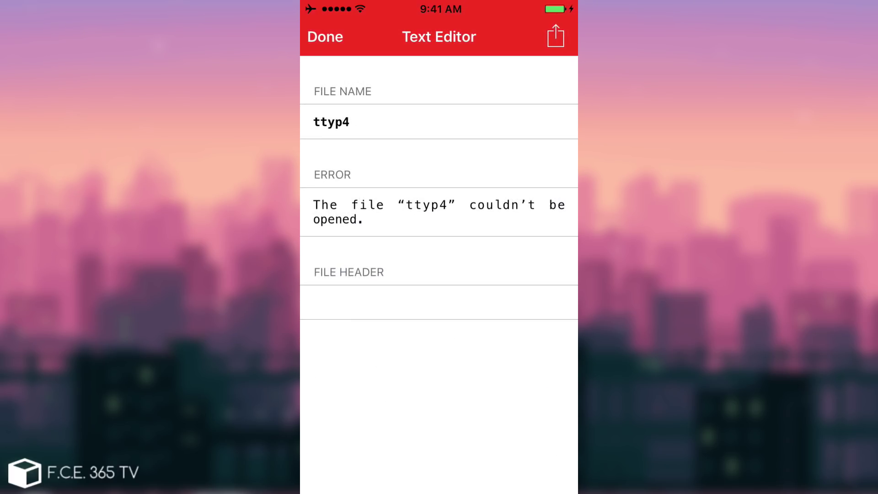
pyautogui.press('super')
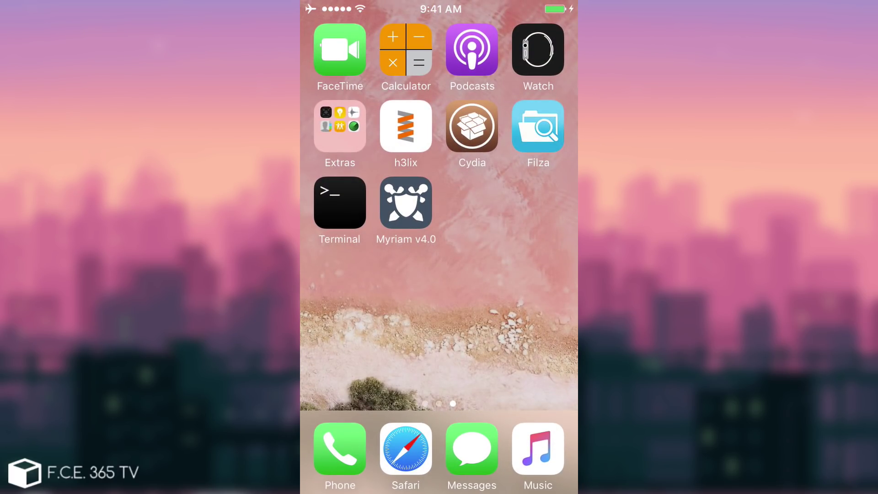
pyautogui.click(340, 202)
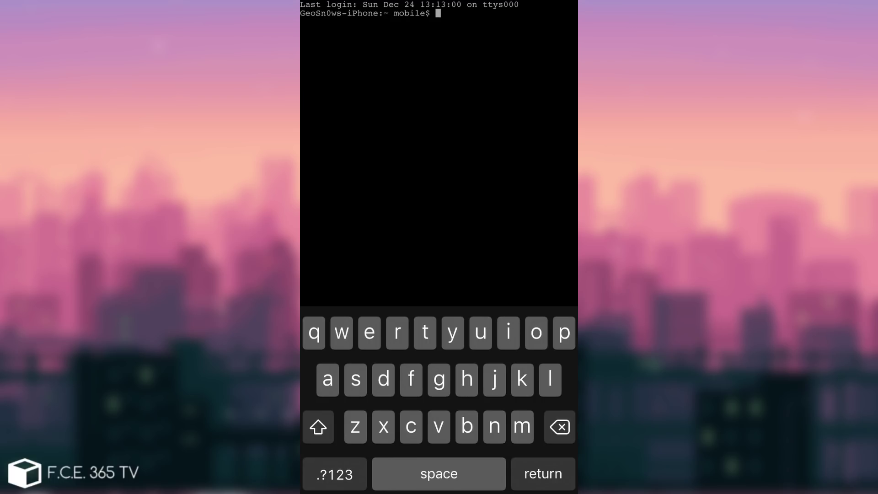
pyautogui.write('unamw')
pyautogui.write(' -')
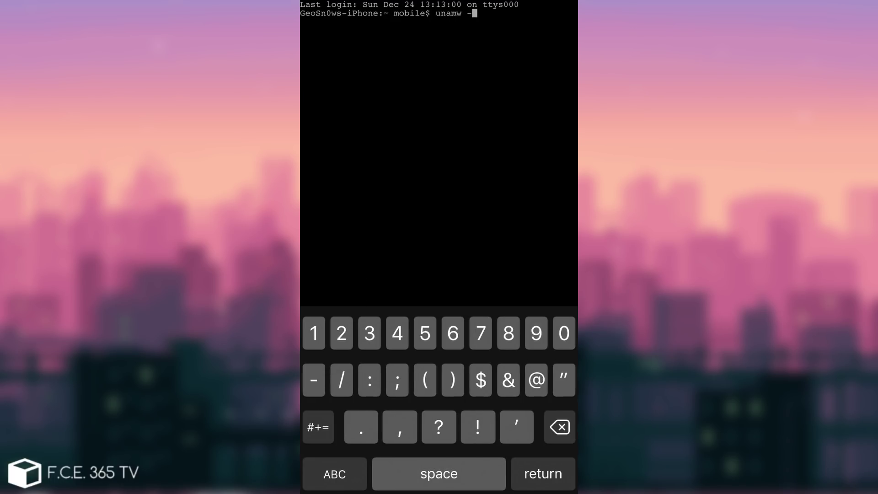
pyautogui.write('a')
pyautogui.press('Return')
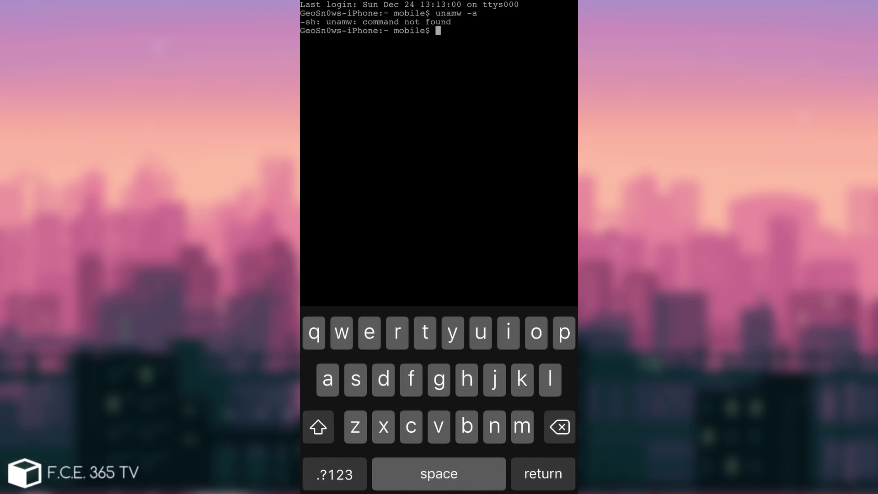
pyautogui.write('un')
pyautogui.write('ame -')
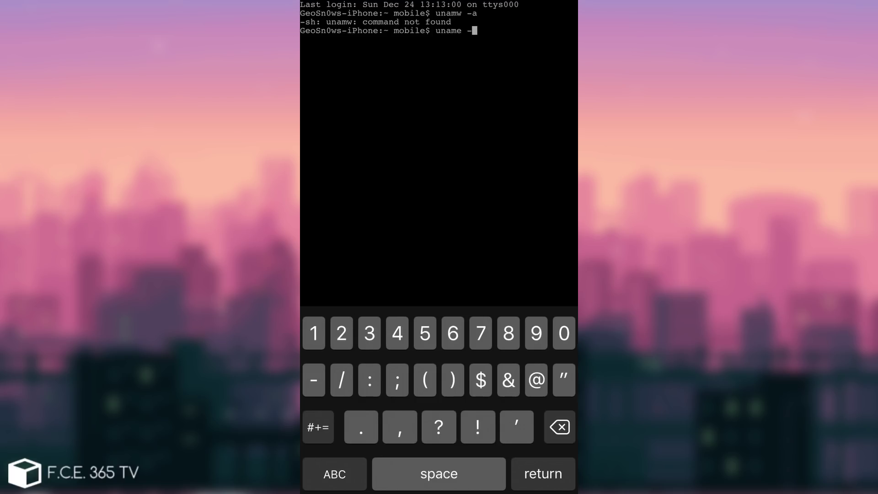
pyautogui.write('a')
pyautogui.press('Return')
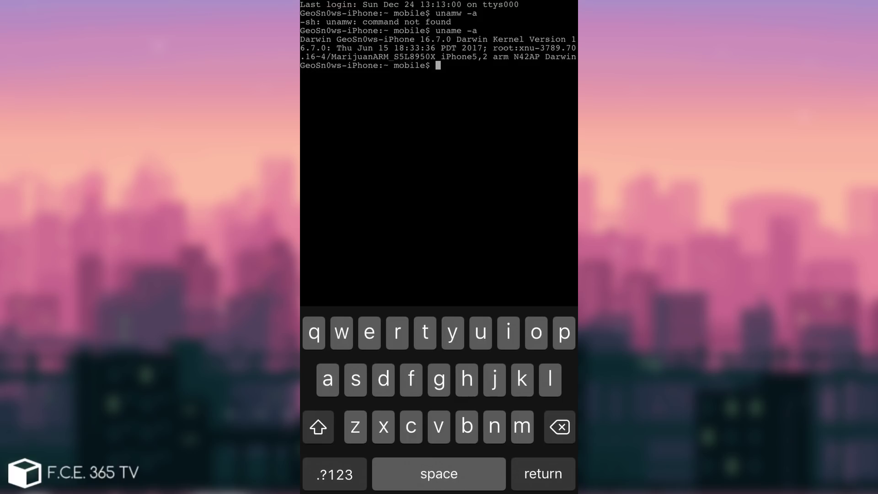
pyautogui.press('Home')
pyautogui.press('Home')
pyautogui.press('Home')
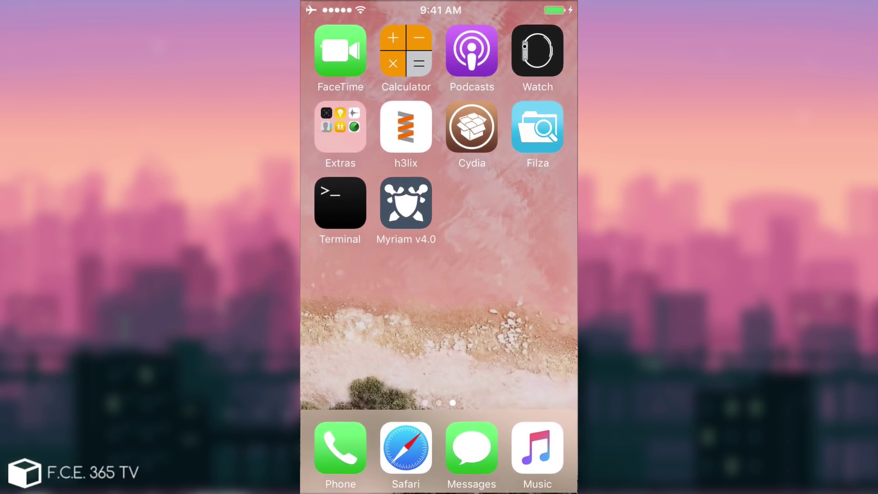
# Swipe to the first home page showing Mail, Calendar, Photos and Settings.
pyautogui.hscroll(-5, 439, 205)
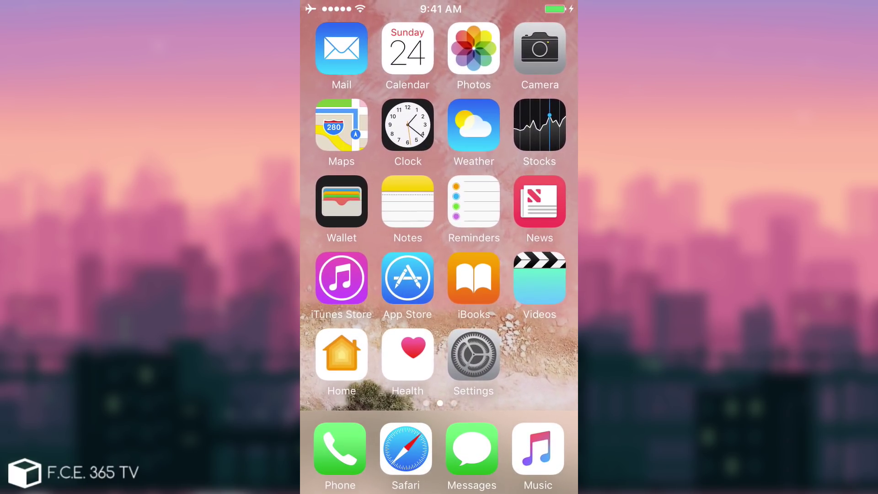